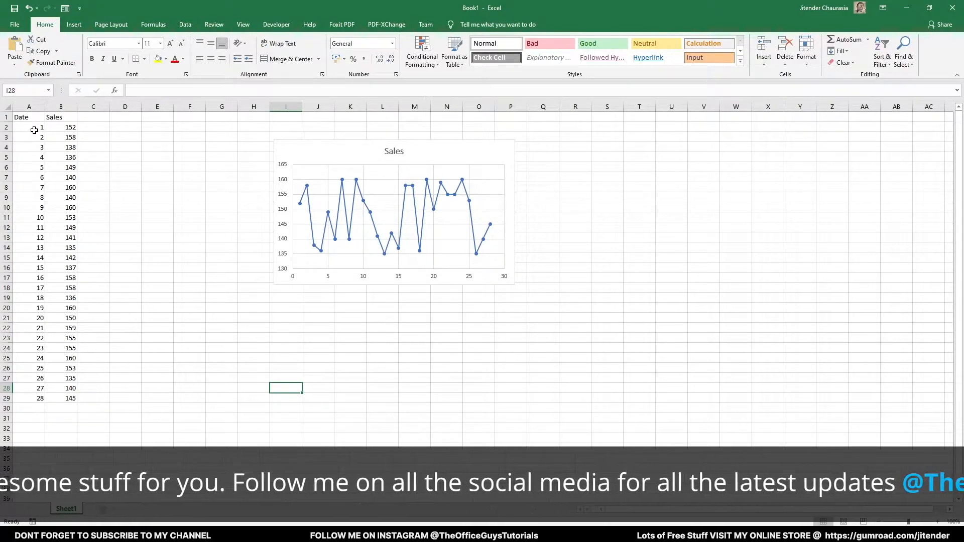
- Examine the Date and Sales columns and the Sales scatter chart plotted from them
left_click_drag(34, 130, 30, 399)
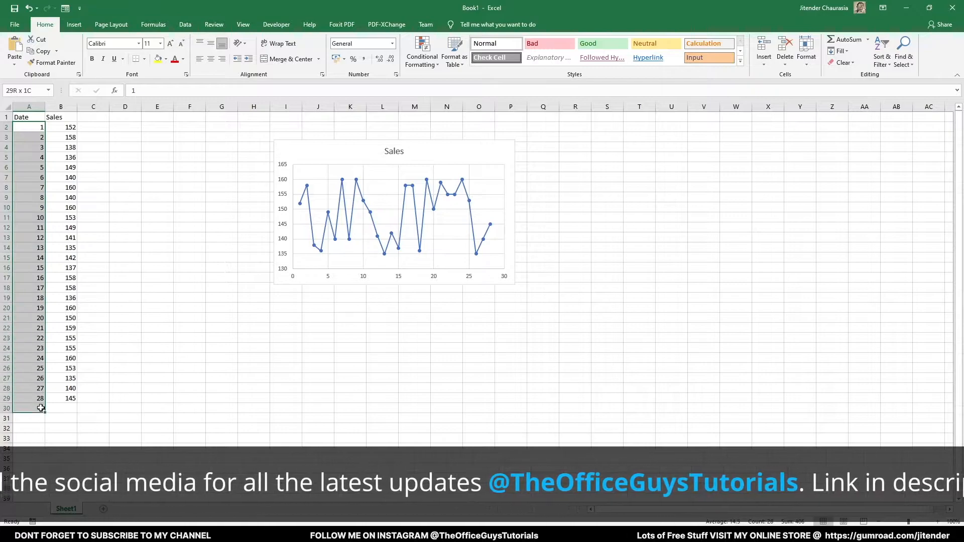
left_click_drag(64, 130, 65, 395)
left_click(191, 337)
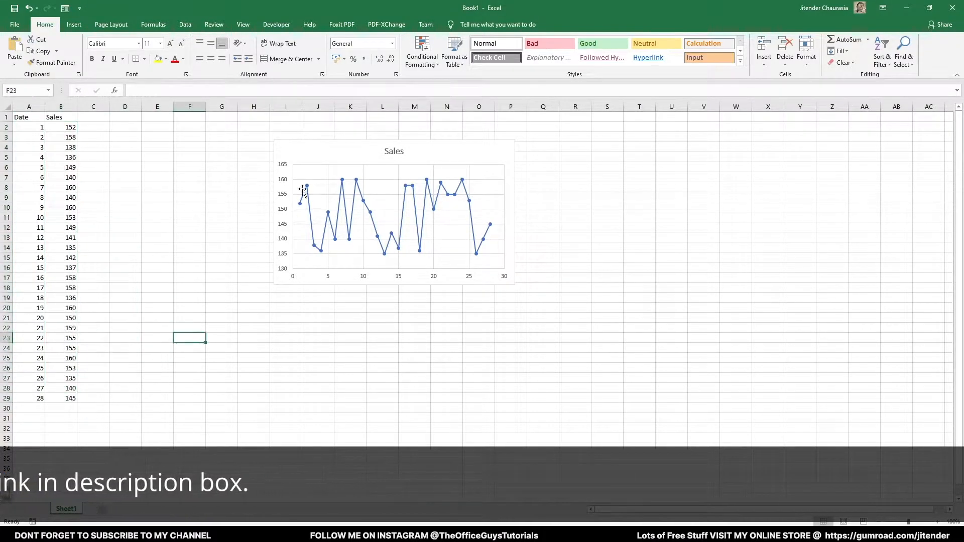
left_click(456, 185)
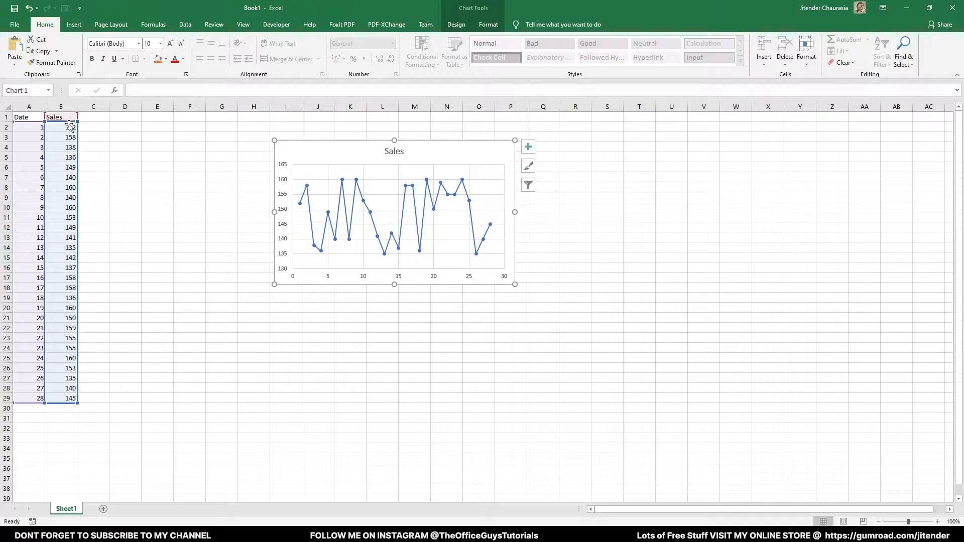
- Refill the formula =RANDBETWEEN(5,30)+130 from B2 down to B29 to generate new sales values
left_click(74, 131)
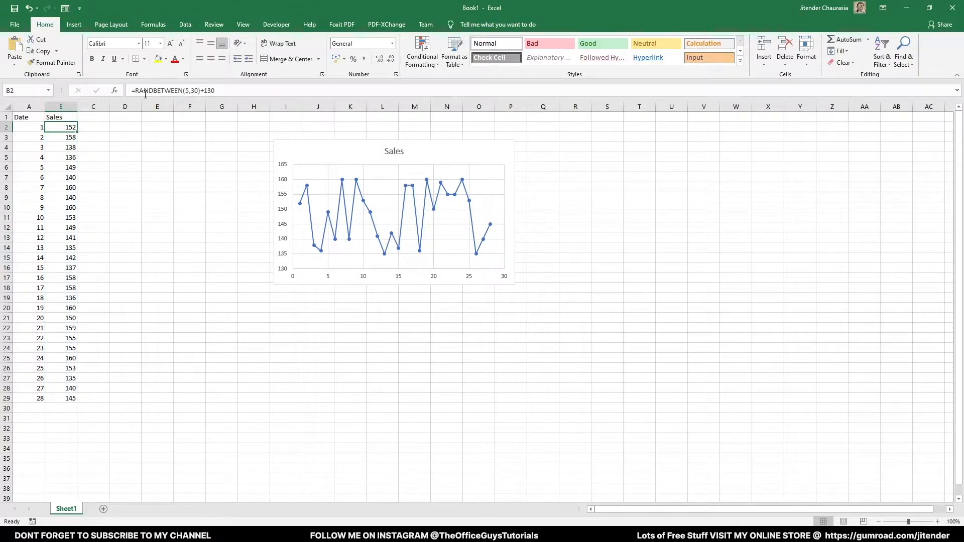
left_click_drag(79, 133, 76, 400)
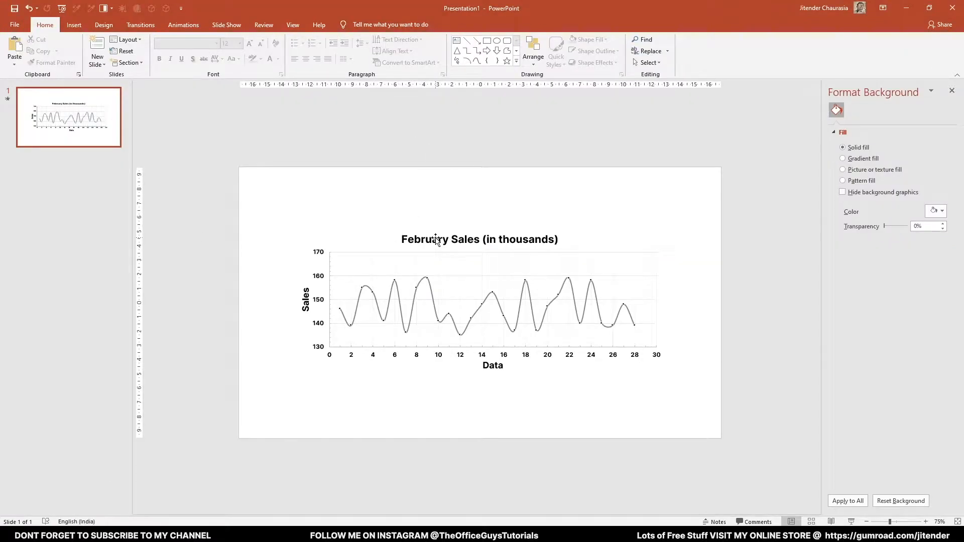
- Examine the finished February Sales (in thousands) chart on the PowerPoint slide and return to the Excel workbook
left_click(436, 241)
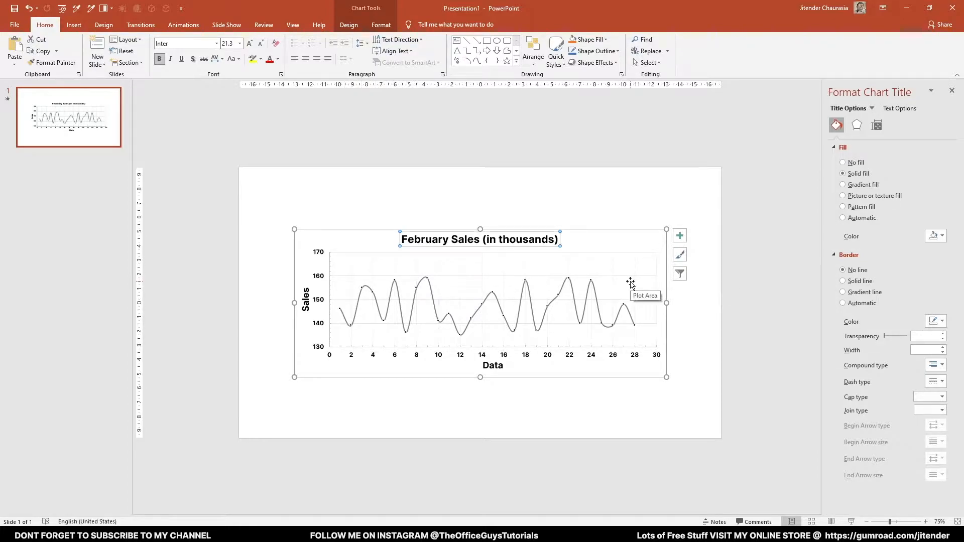
left_click(529, 195)
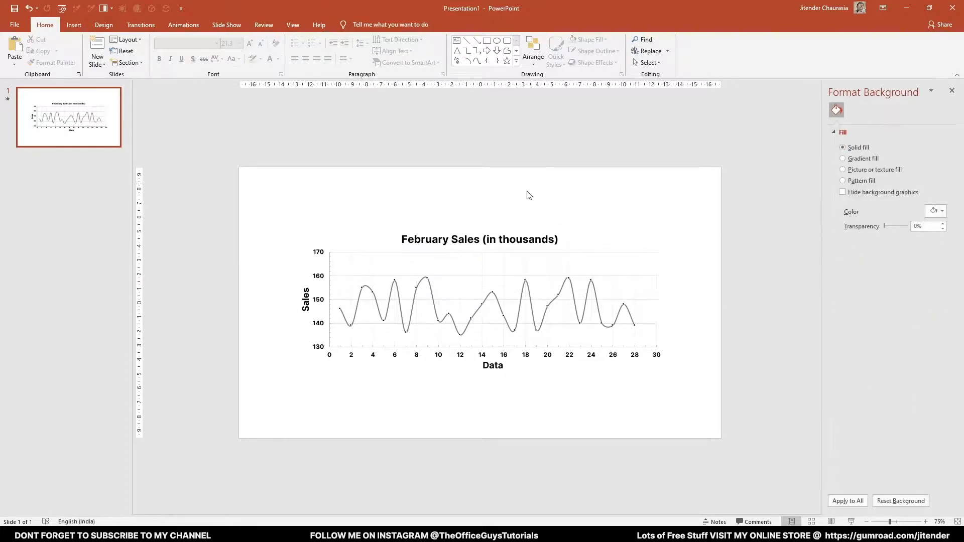
left_click(291, 534)
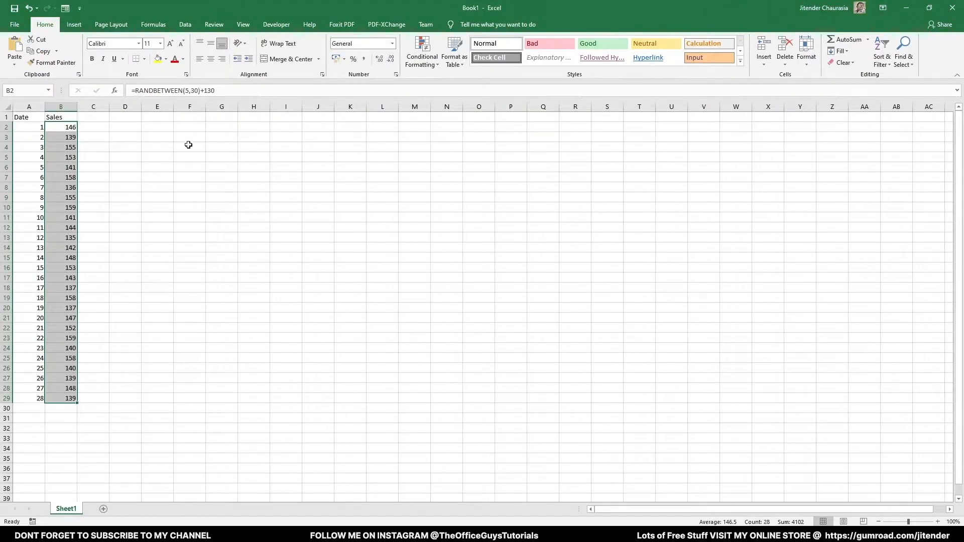
- Insert the recommended Scatter chart from the Date and Sales data in columns A and B
left_click(164, 150)
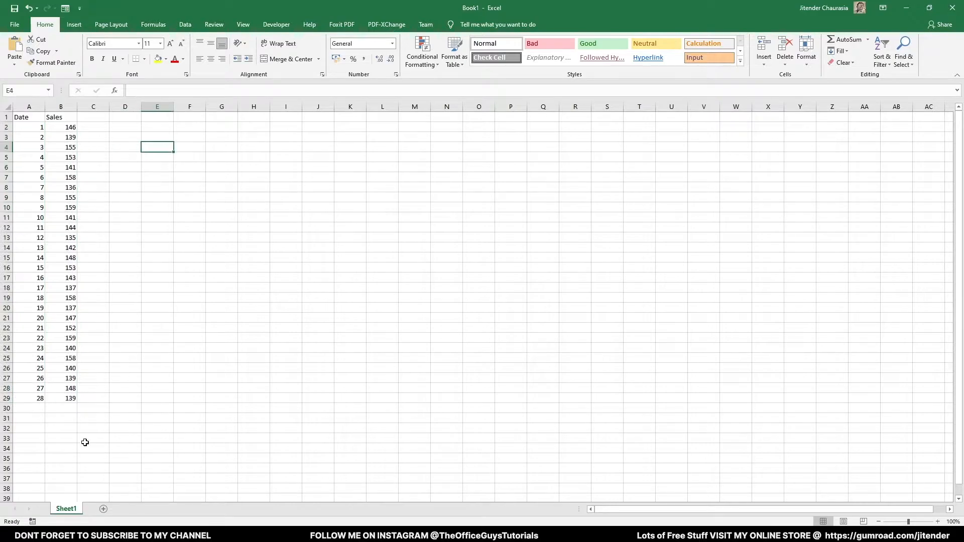
left_click(280, 228)
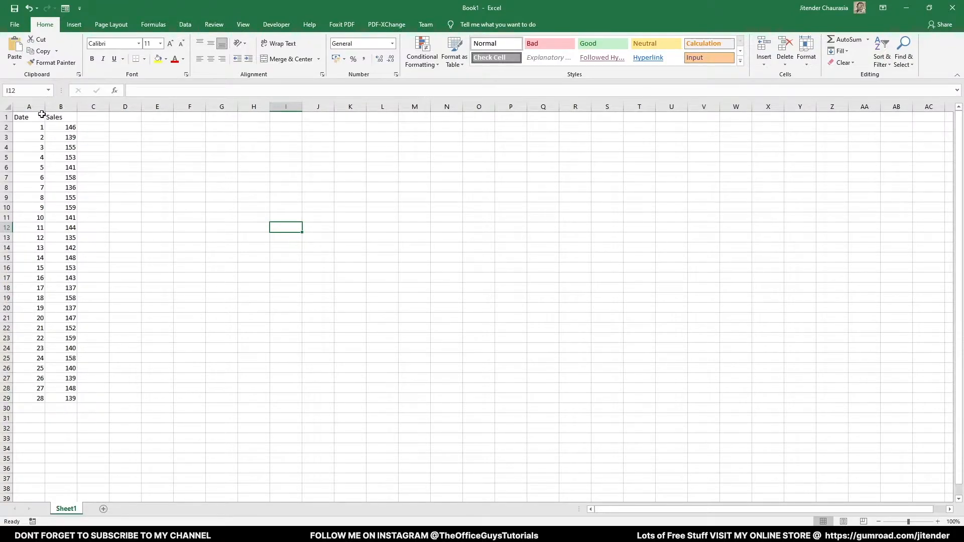
left_click_drag(33, 105, 59, 106)
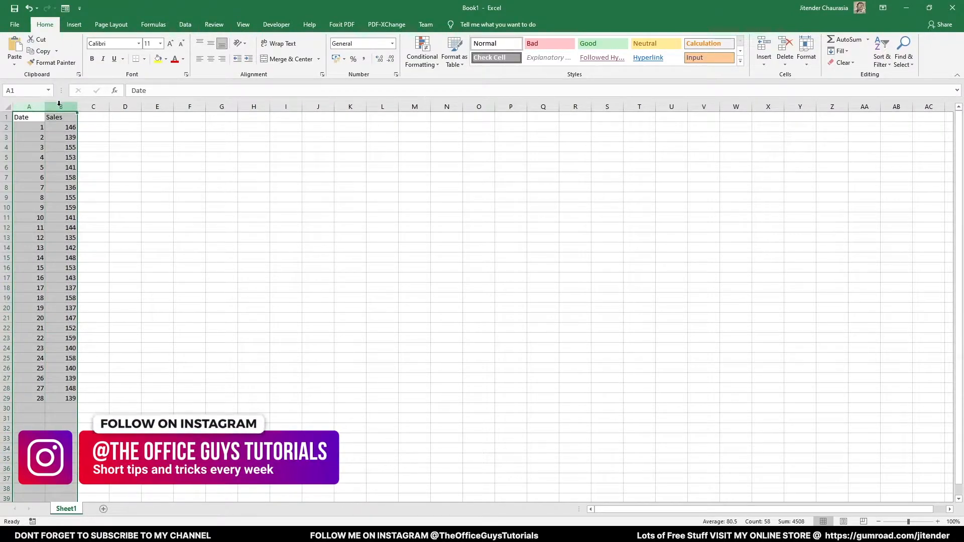
left_click(75, 24)
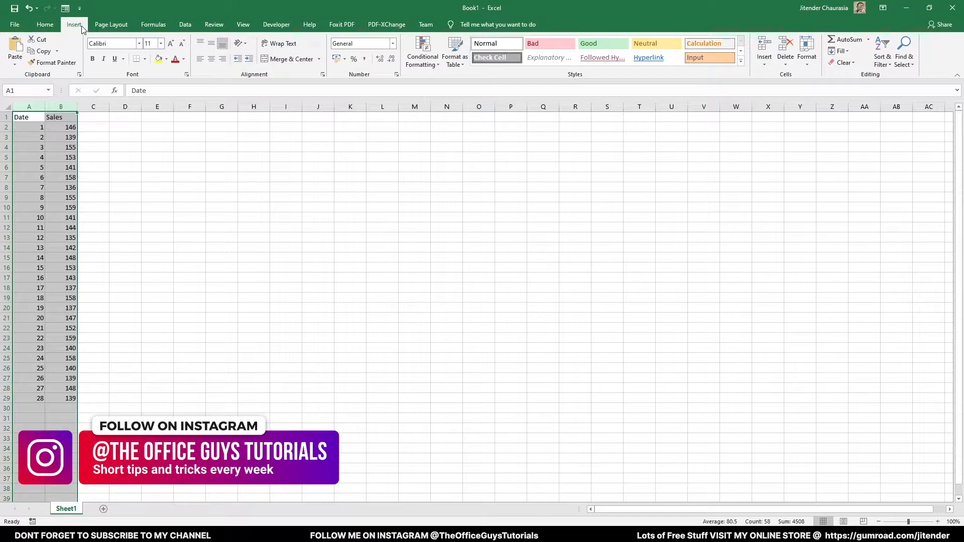
left_click(434, 50)
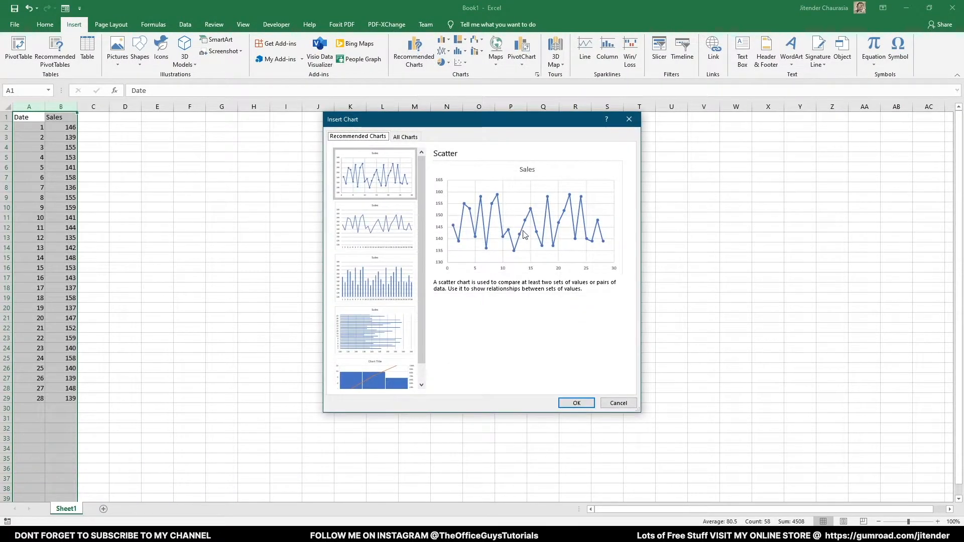
left_click(385, 241)
left_click(387, 290)
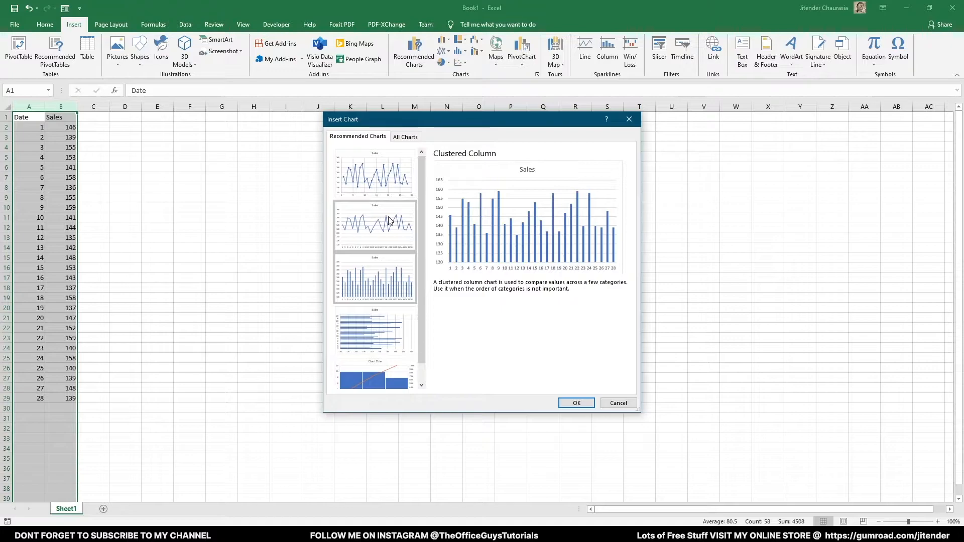
left_click(404, 181)
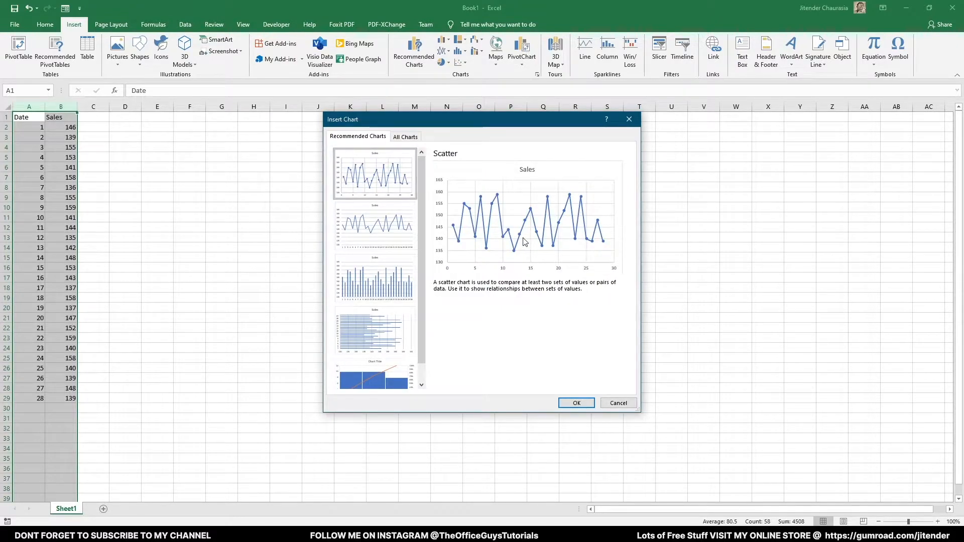
left_click(581, 407)
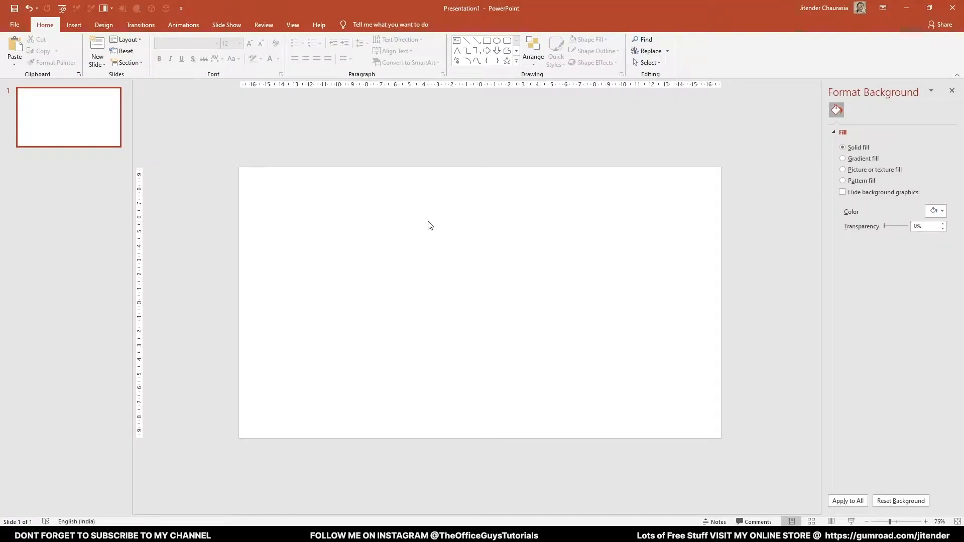
right_click(430, 225)
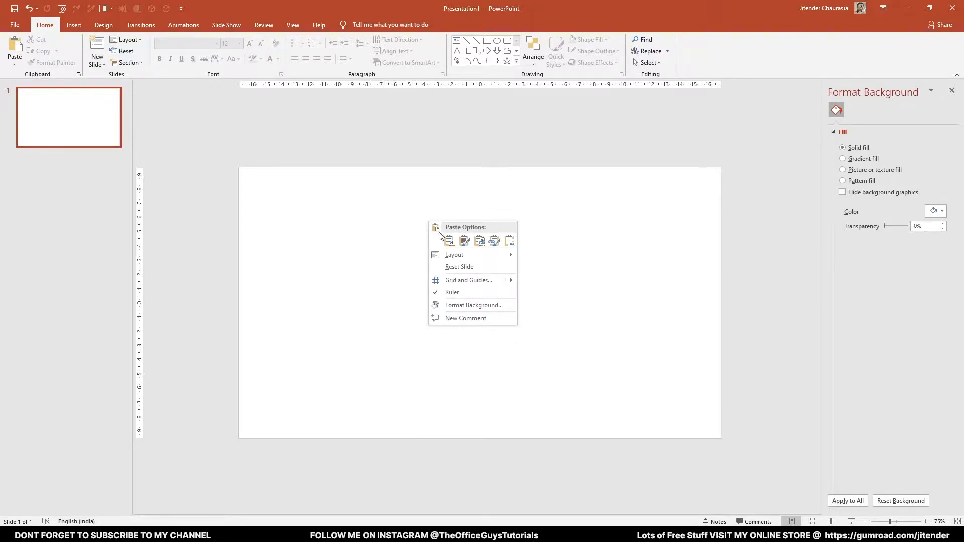
left_click(393, 235)
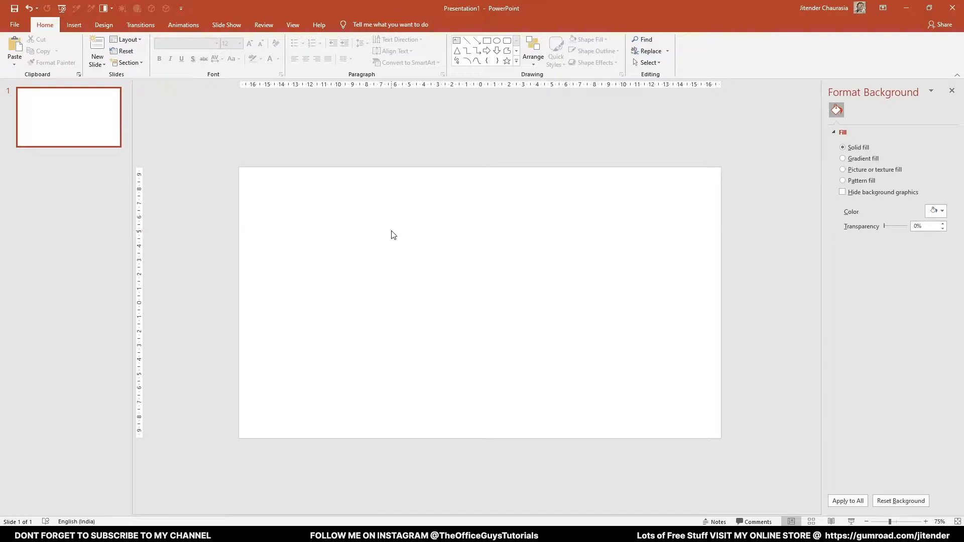
key("ctrl+v")
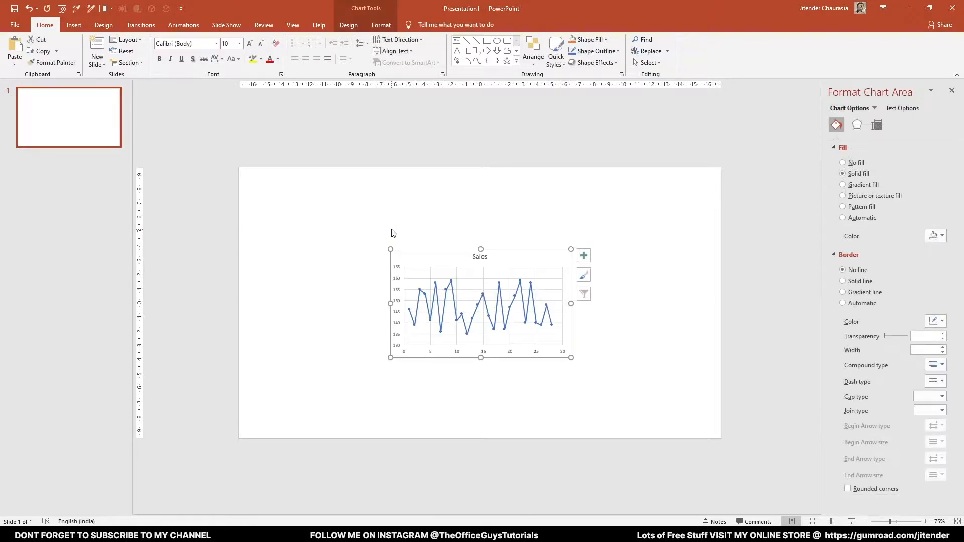
key("ctrl")
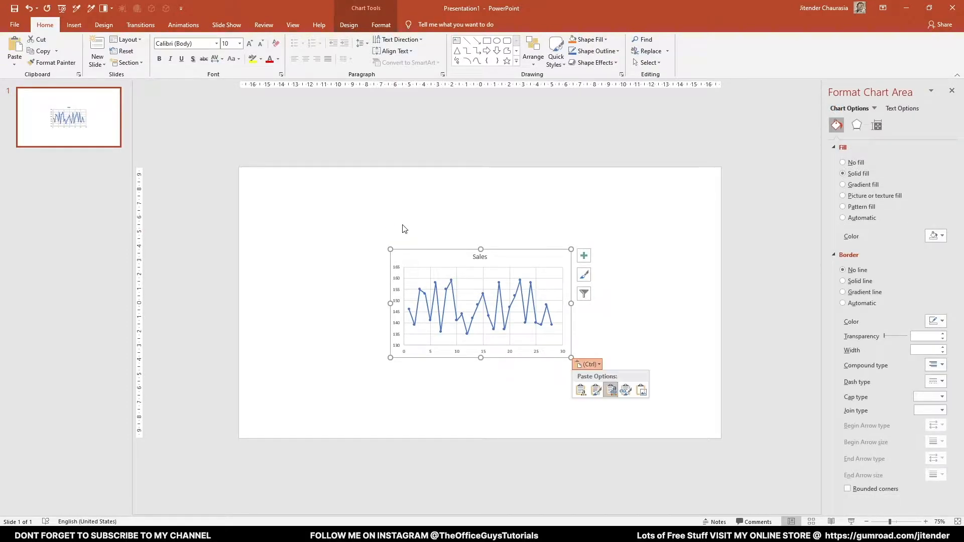
key("Escape")
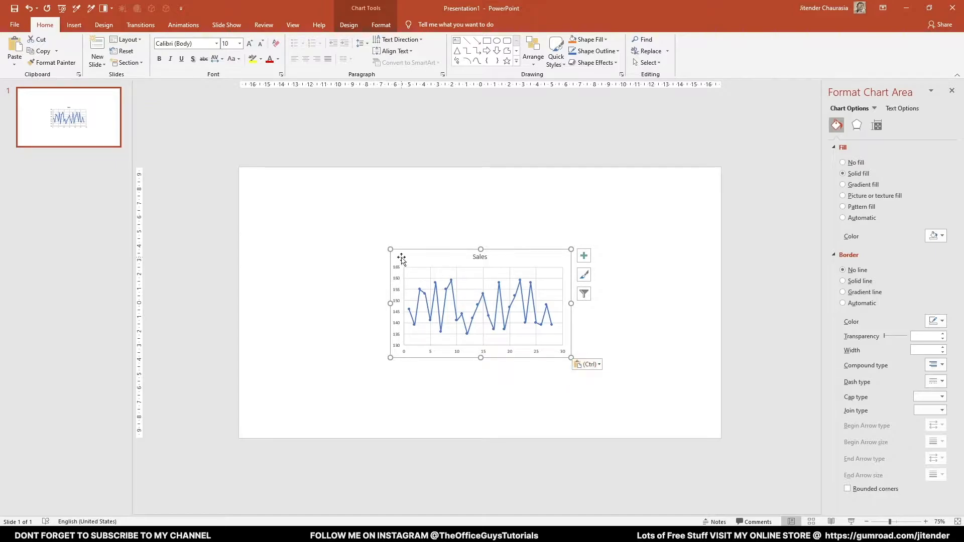
key("Delete")
- Paste the copied chart onto the slide with source formatting and linked data, and enlarge it to about 11.25 cm high by 23.67 cm wide
right_click(402, 232)
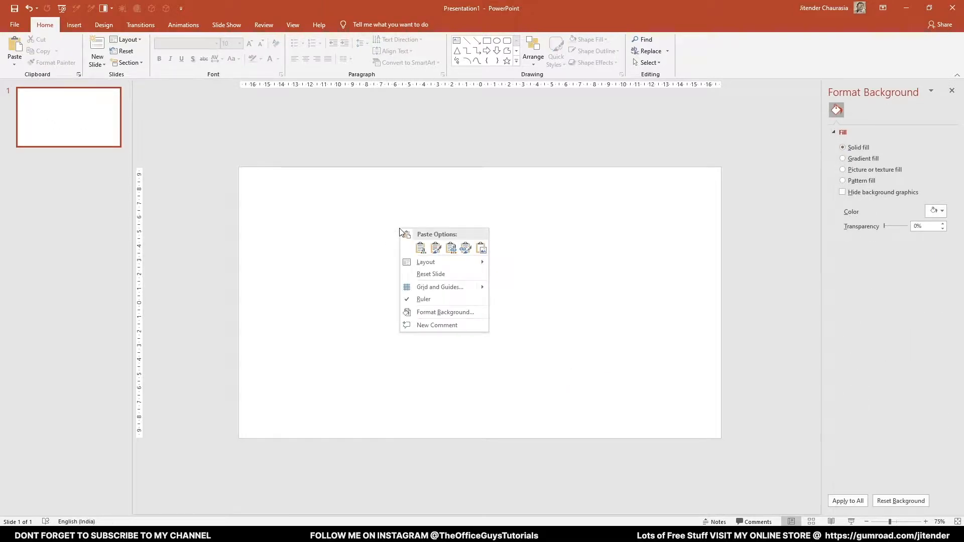
left_click(468, 251)
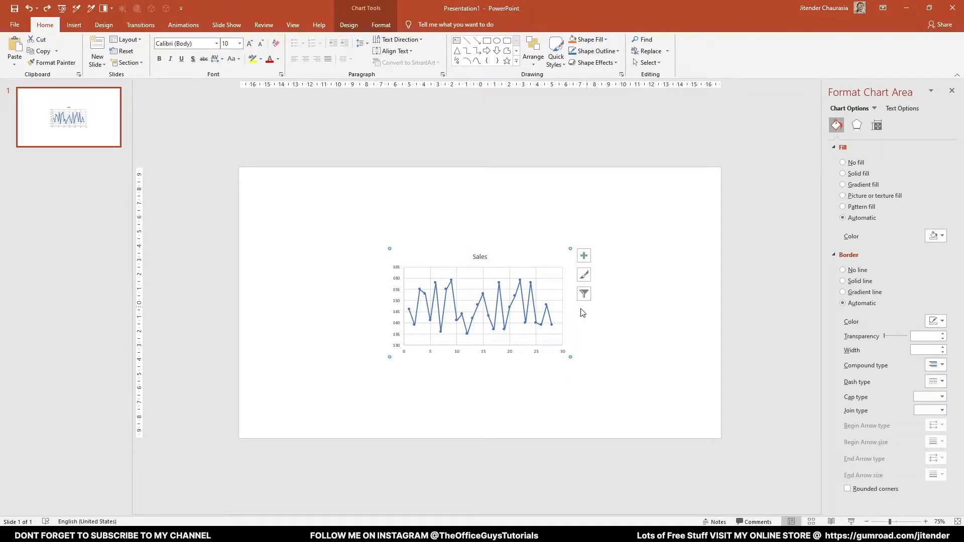
left_click(560, 306)
left_click_drag(573, 304, 648, 303)
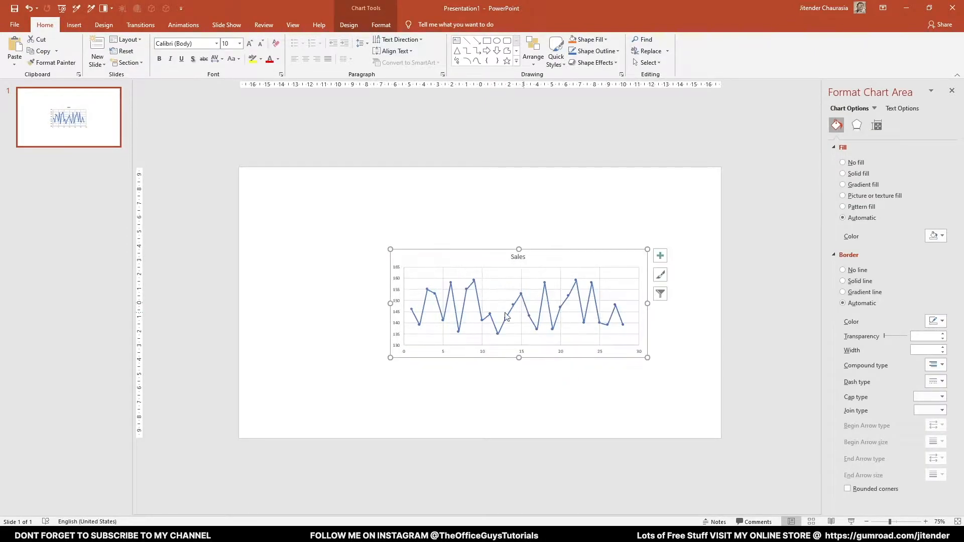
left_click_drag(385, 308, 310, 308)
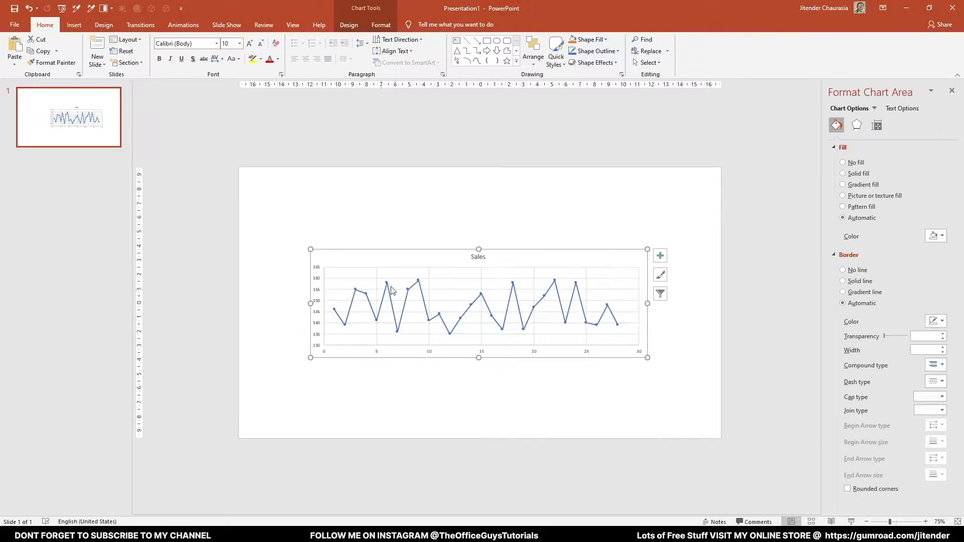
left_click_drag(478, 249, 477, 219)
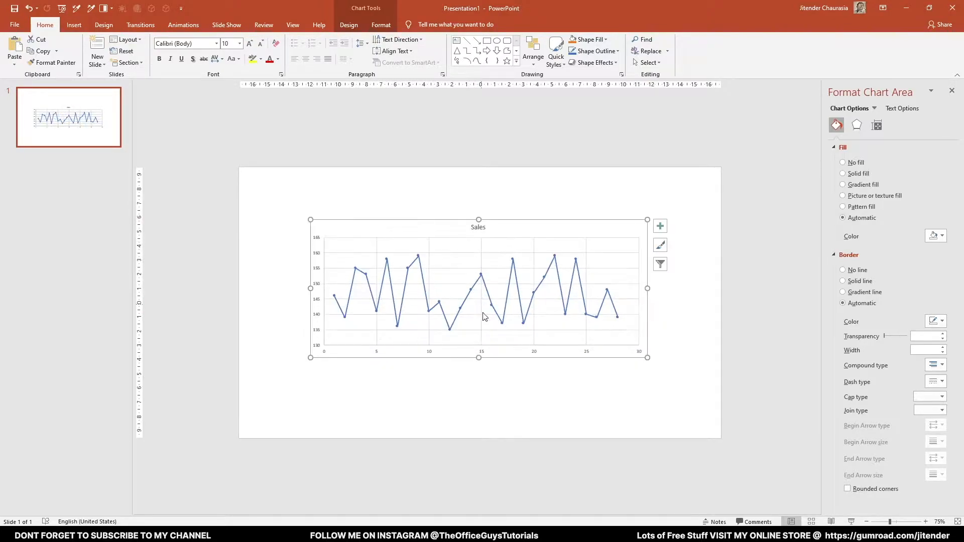
left_click_drag(479, 358, 477, 380)
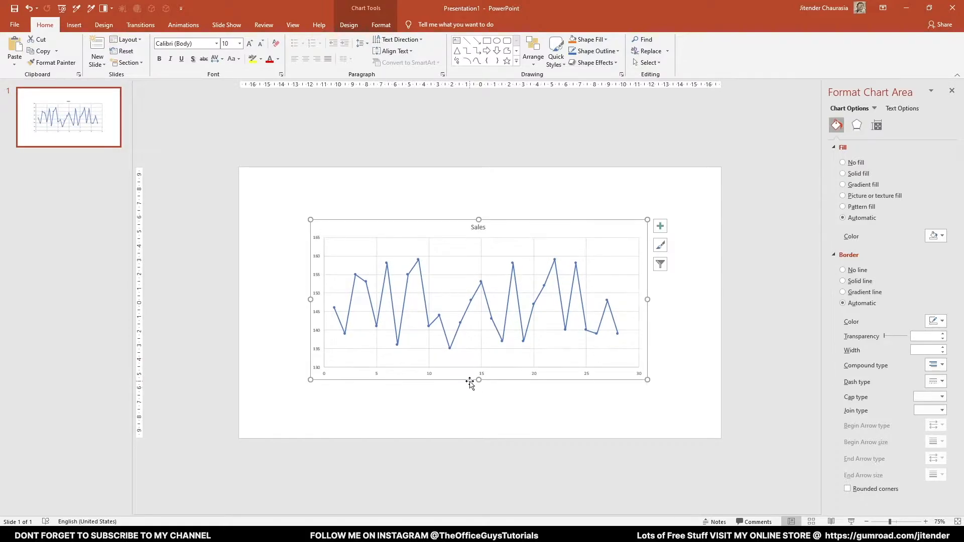
- Align the chart to the center and middle of the slide
left_click(381, 24)
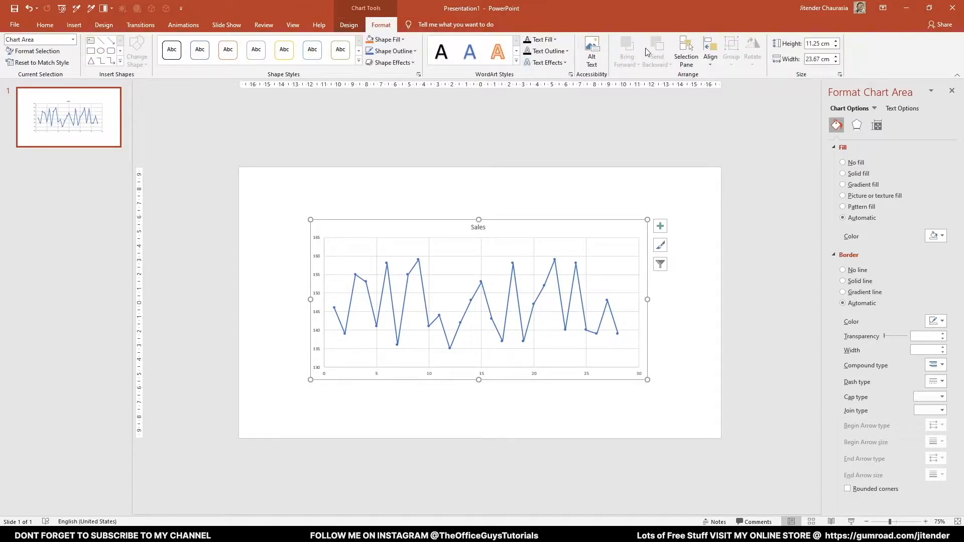
left_click(710, 52)
left_click(728, 88)
left_click(710, 52)
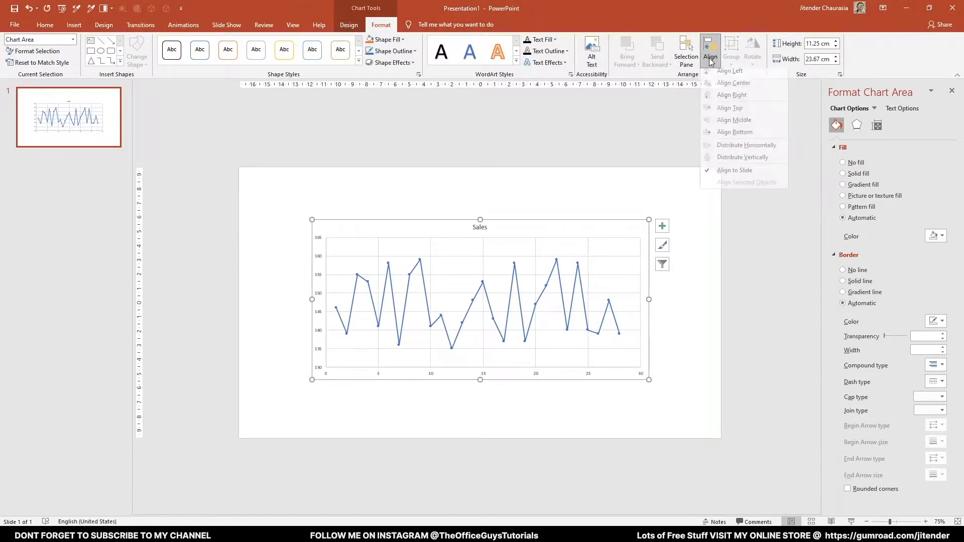
left_click(733, 124)
left_click(562, 422)
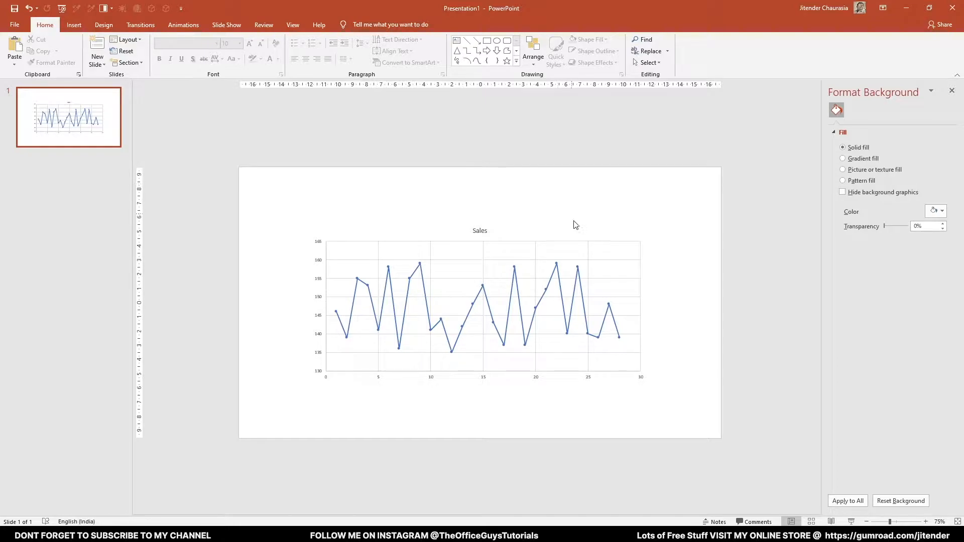
- Switch to Excel and refill the Sales formula from B2 down to B29 to update the linked chart's data
mouse_move(621, 344)
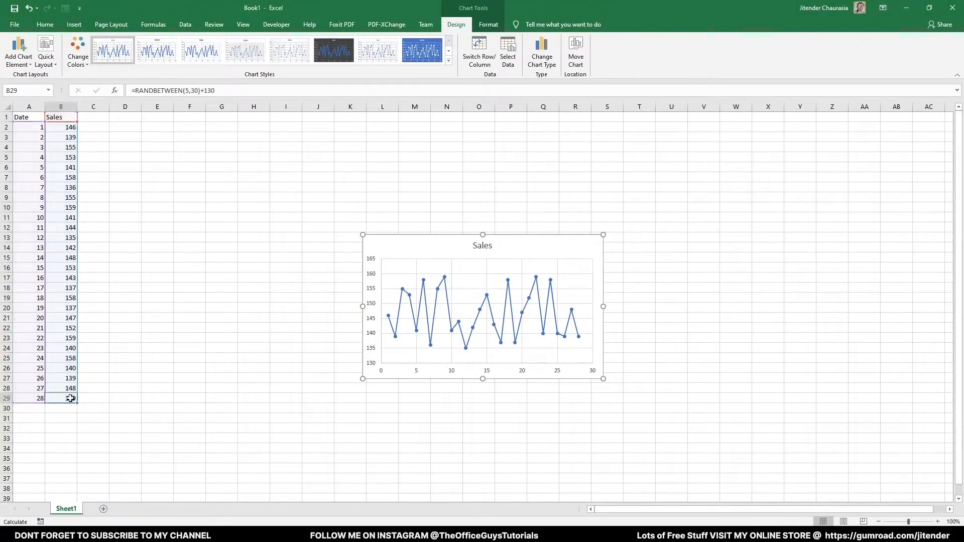
left_click(70, 398)
left_click(69, 127)
left_click_drag(78, 133, 83, 400)
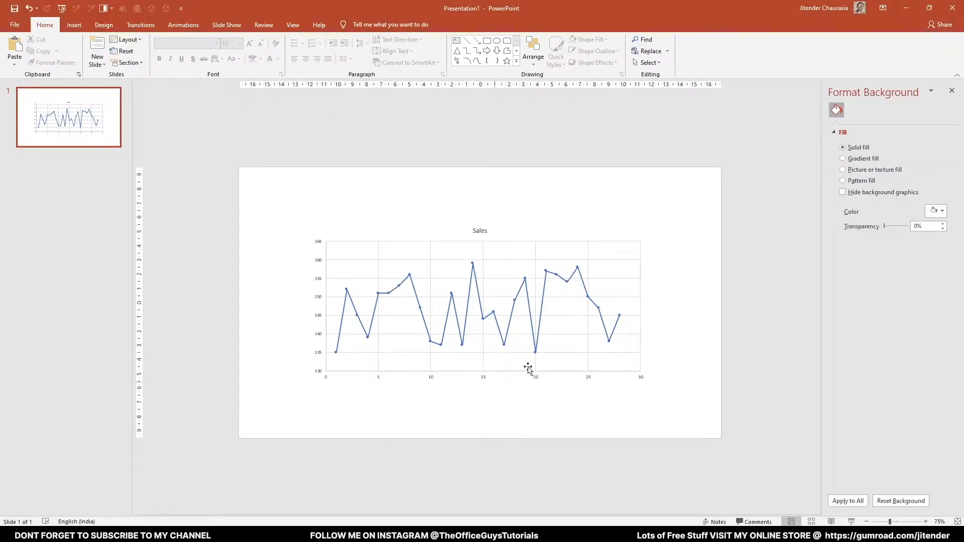
- Add axis titles to both axes of the Sales chart on the slide
mouse_move(621, 321)
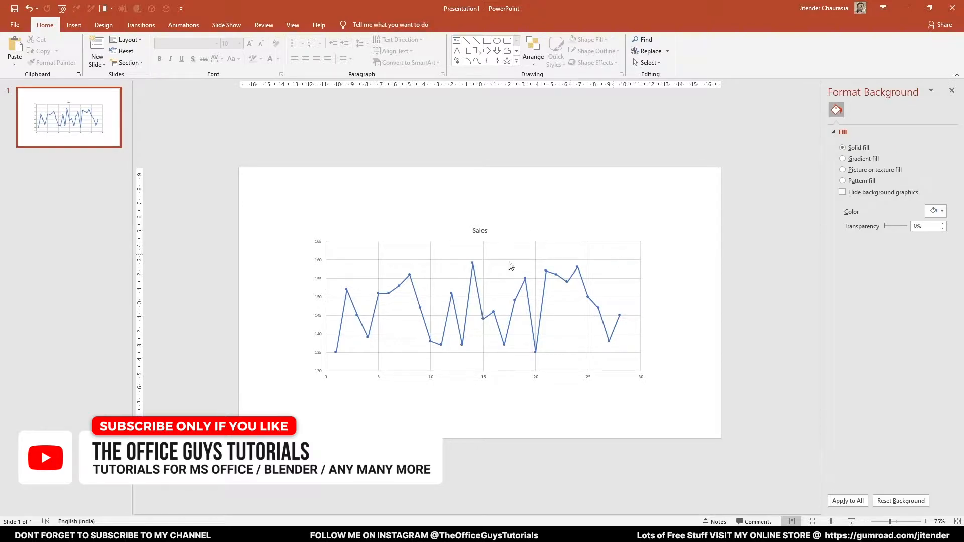
left_click(608, 263)
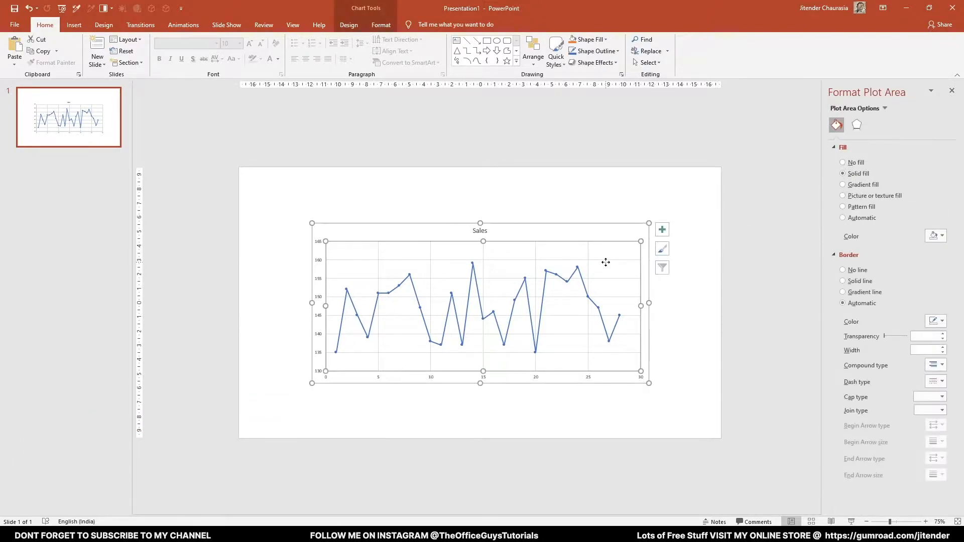
left_click(664, 229)
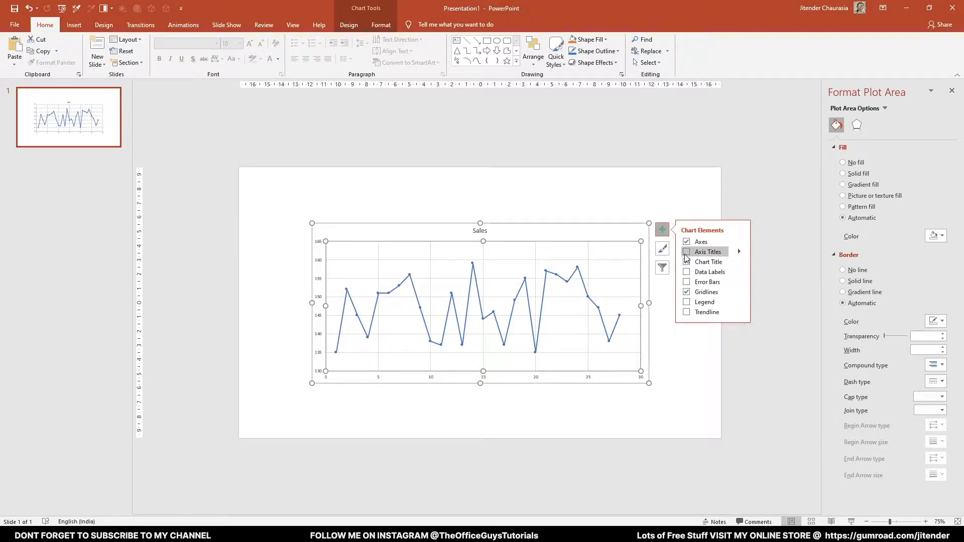
left_click(686, 254)
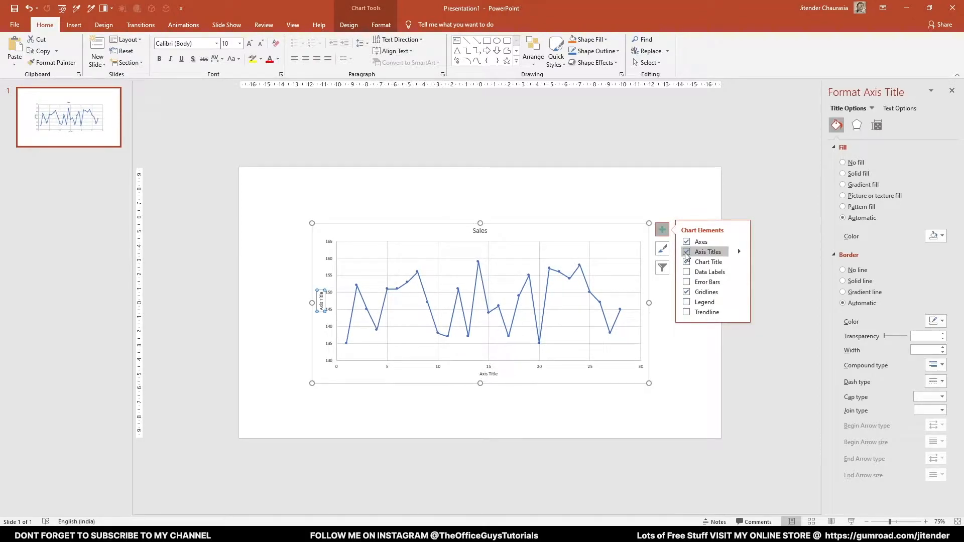